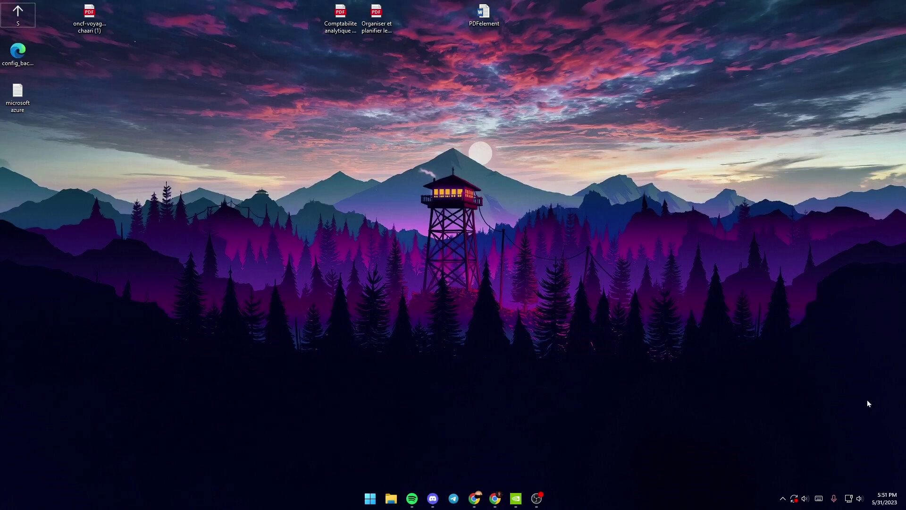
Launch the Settings app by searching 'settings' from the Start menu
click(369, 498)
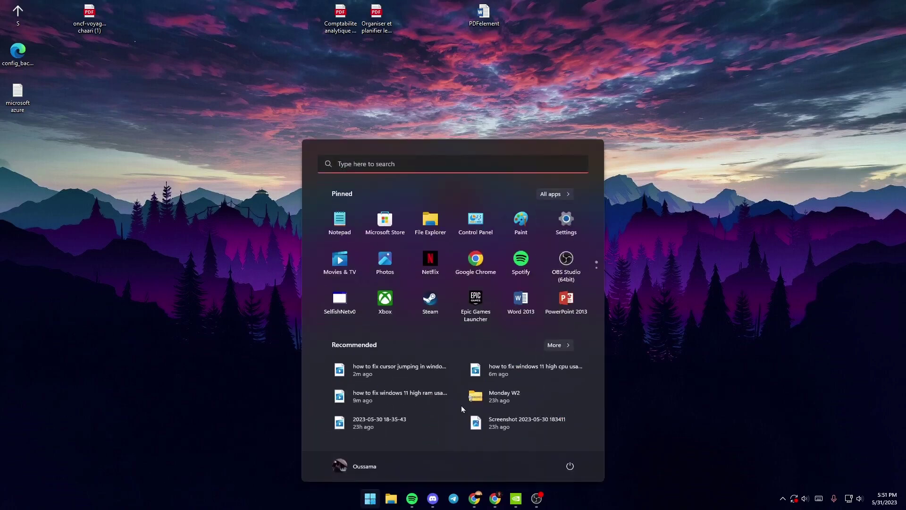
click(367, 170)
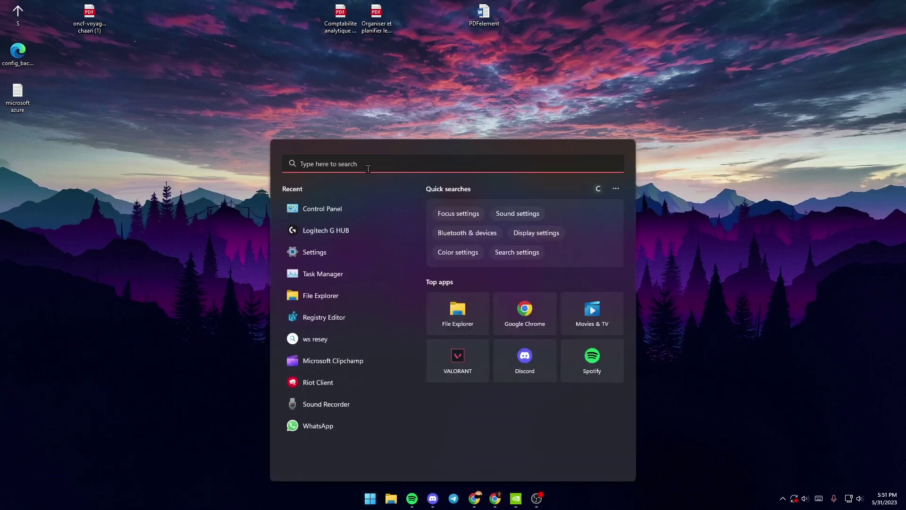
text(settings)
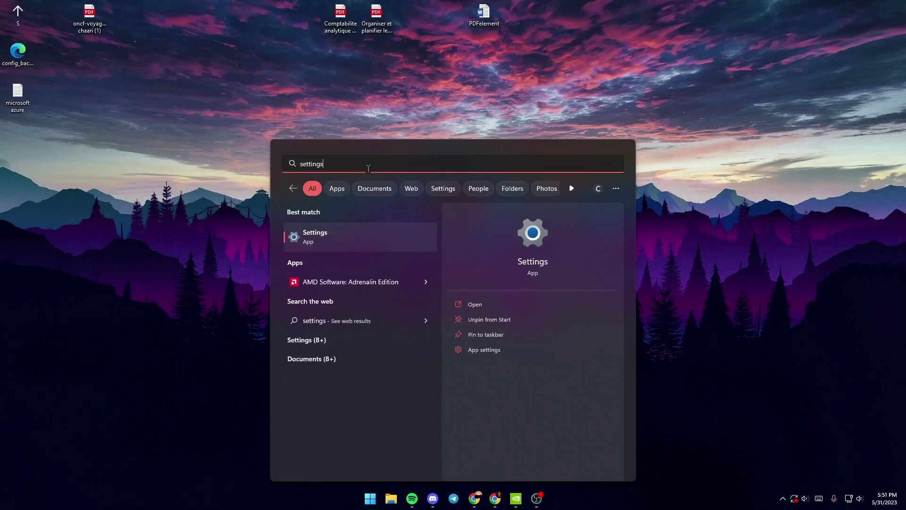
click(373, 236)
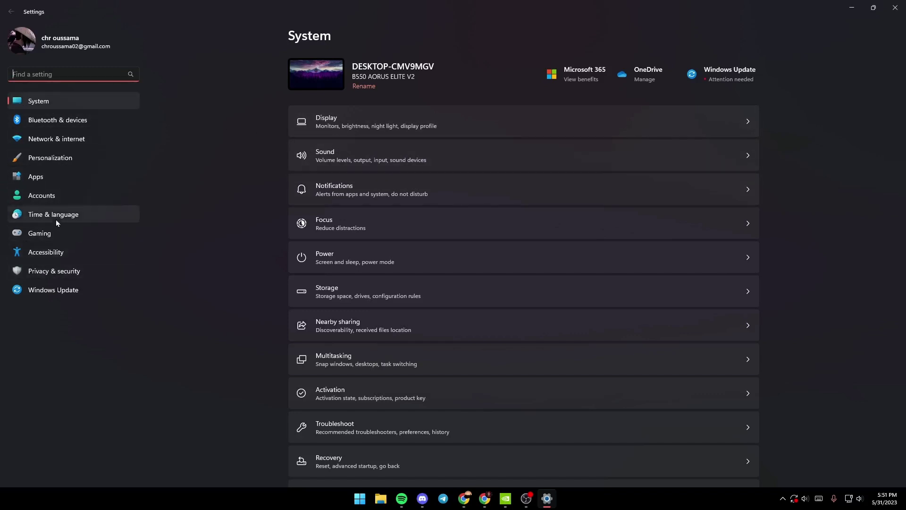
Go to Time & language > Typing in Settings
click(19, 218)
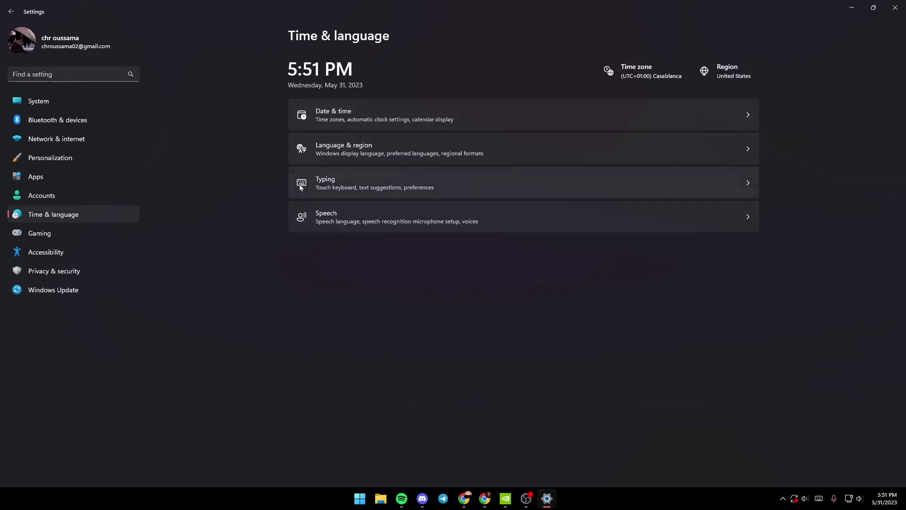
click(669, 183)
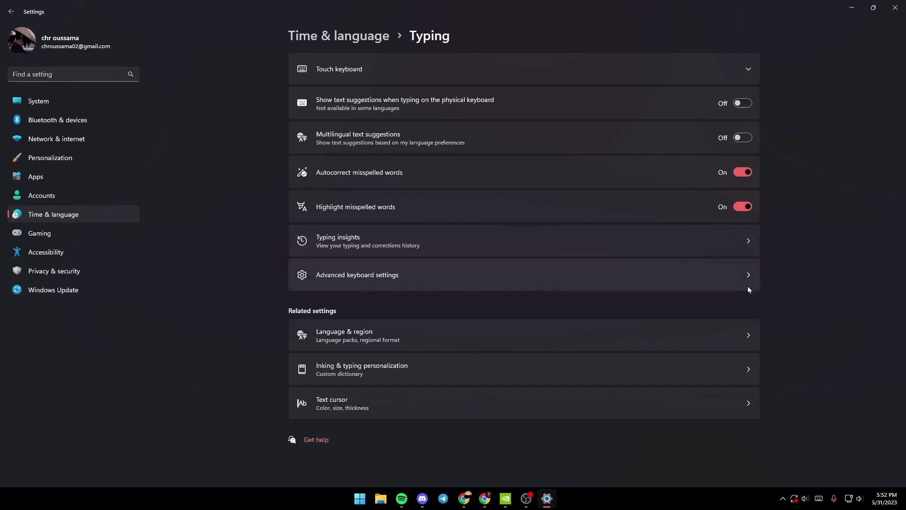
Override the default input method with English (United States) - US in Advanced keyboard settings
click(670, 282)
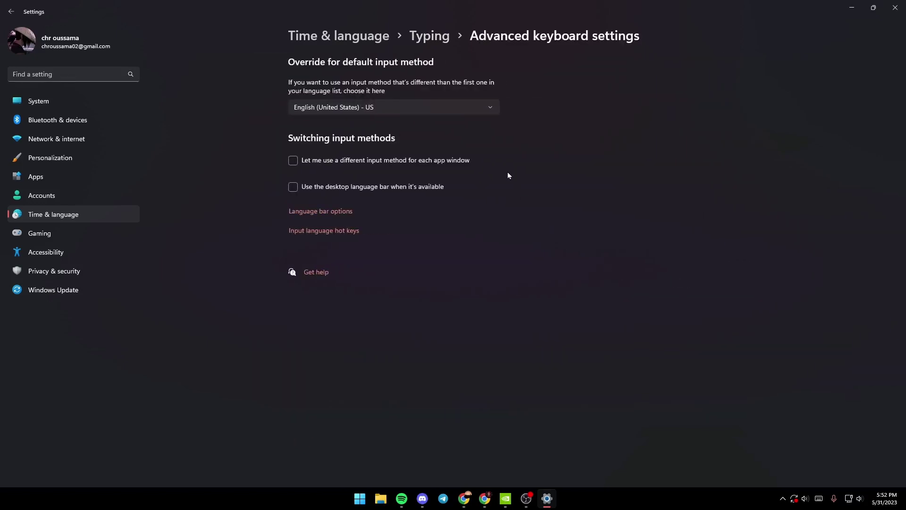
click(395, 110)
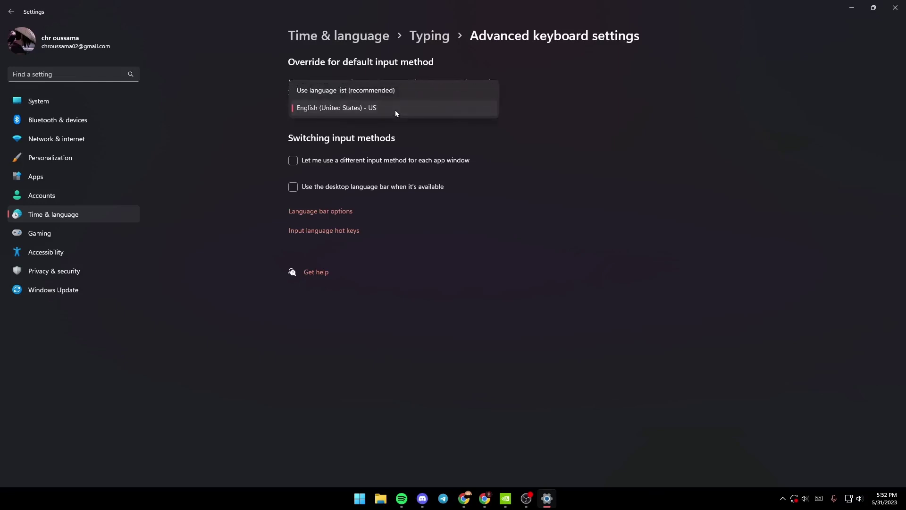
click(477, 135)
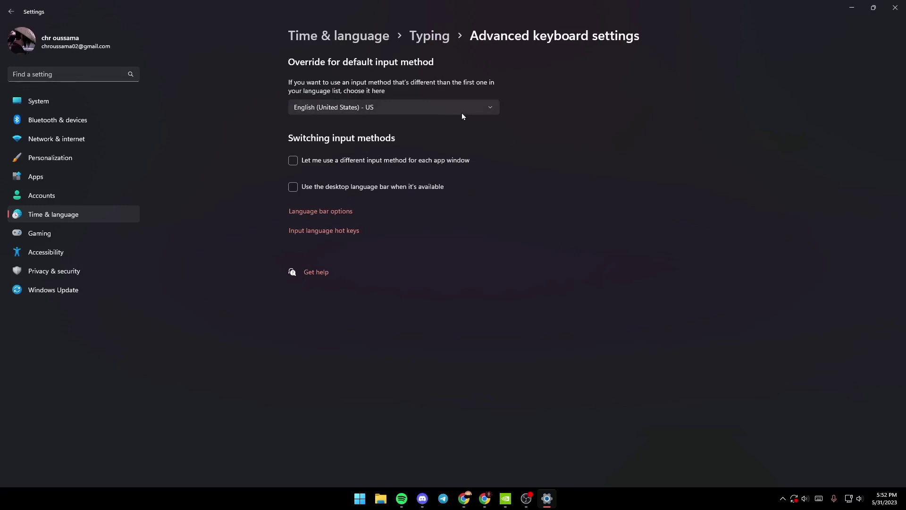
click(462, 113)
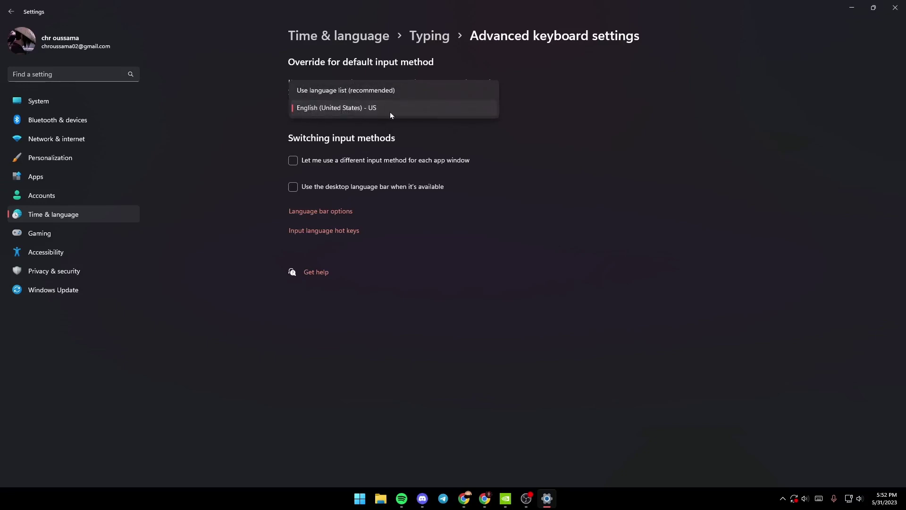
click(687, 127)
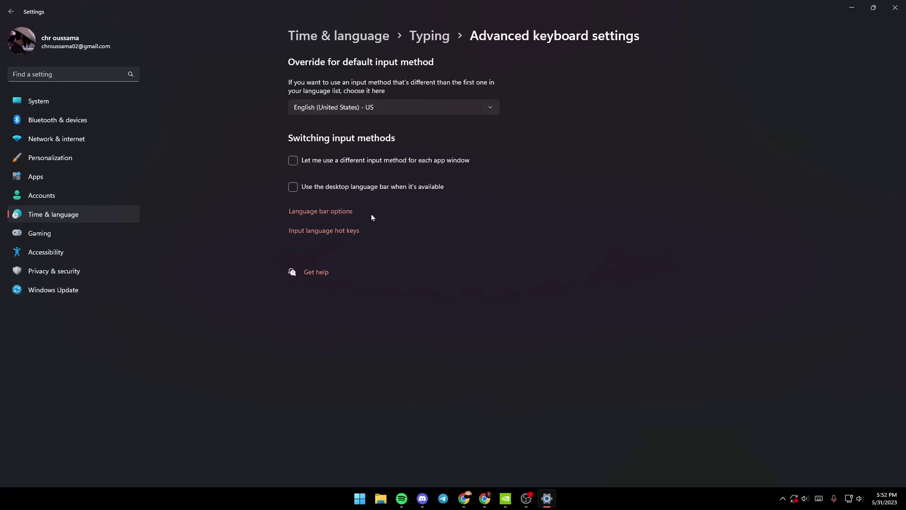
Close Settings and open Control Panel via Run 'control', viewed as large icons
click(896, 7)
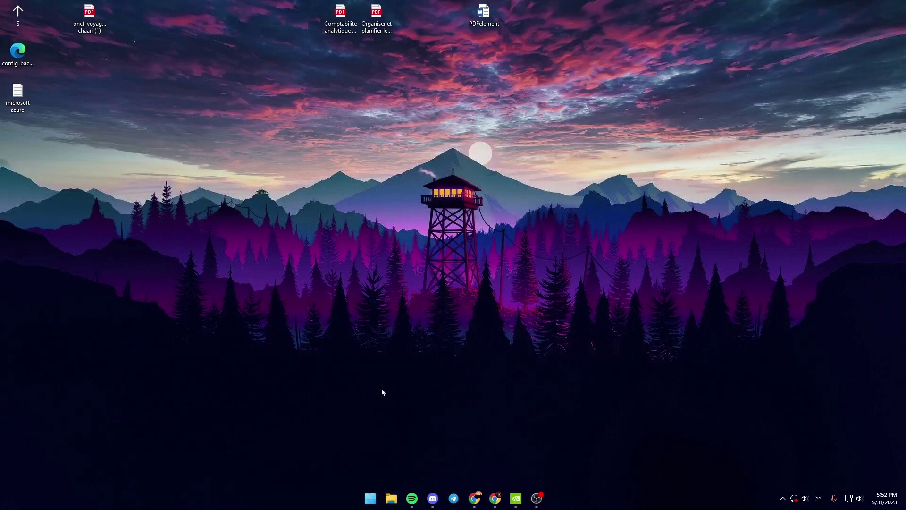
key(super+r)
text(control)
key(Return)
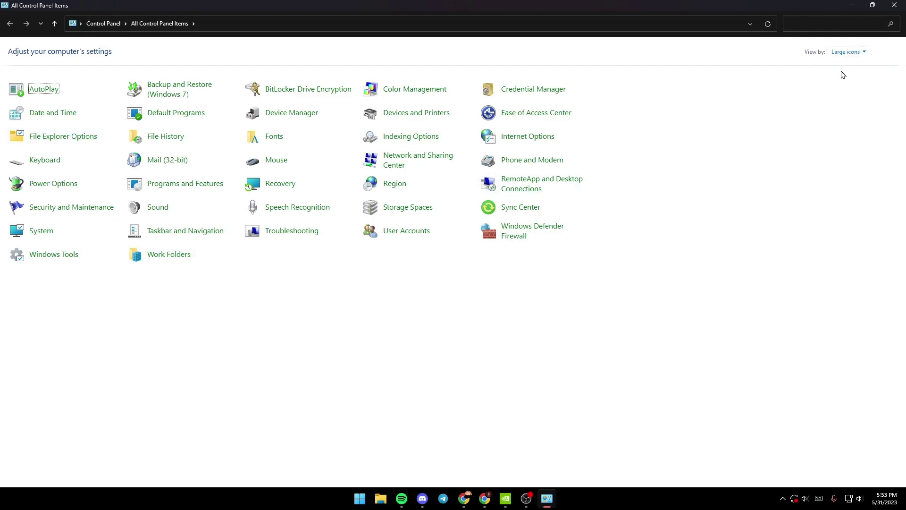
click(848, 52)
click(804, 135)
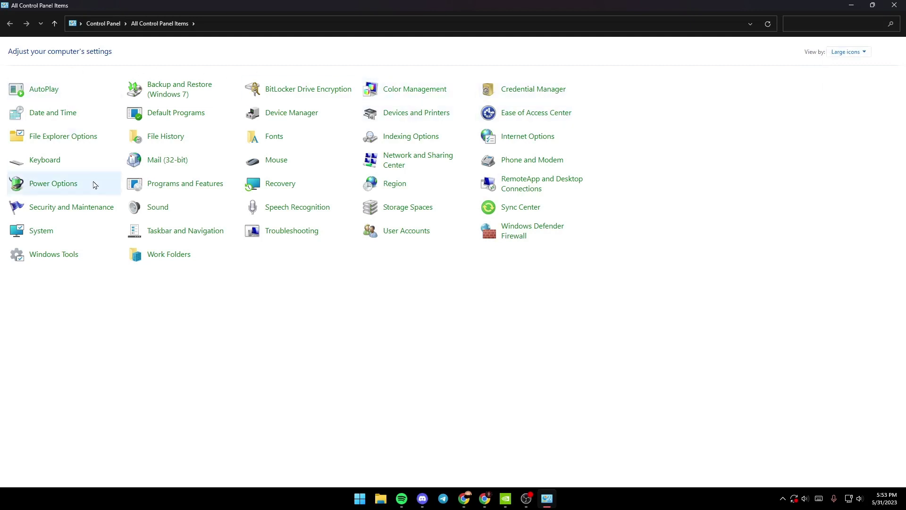
Open Device Manager, centre its window, expand Keyboards and select the first HID Keyboard Device
click(304, 119)
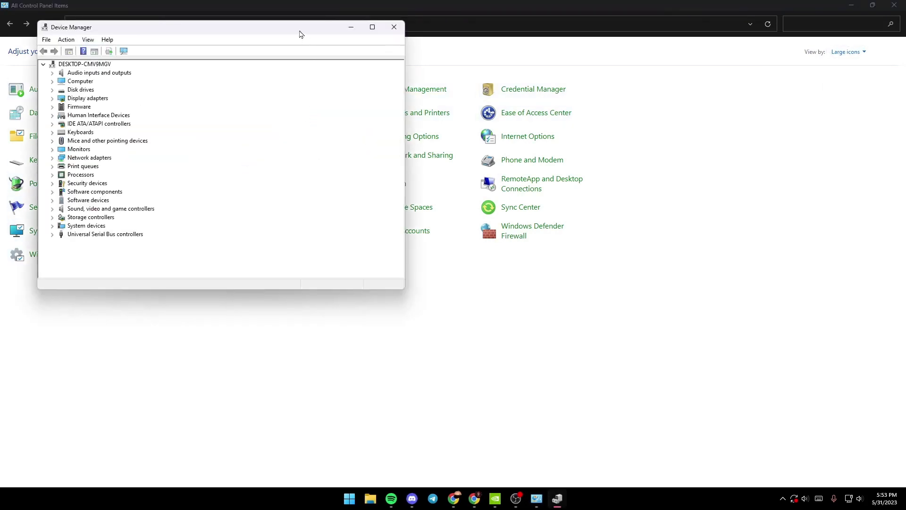
drag(299, 33, 539, 115)
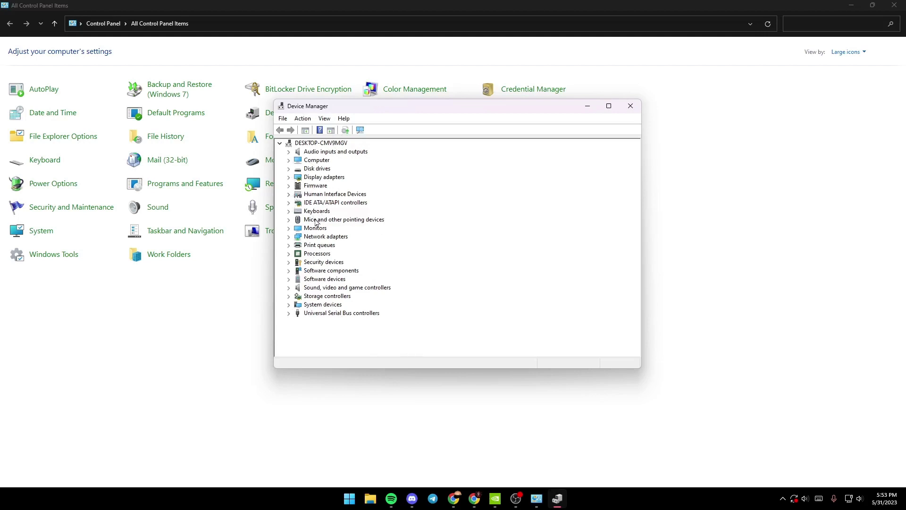
click(289, 211)
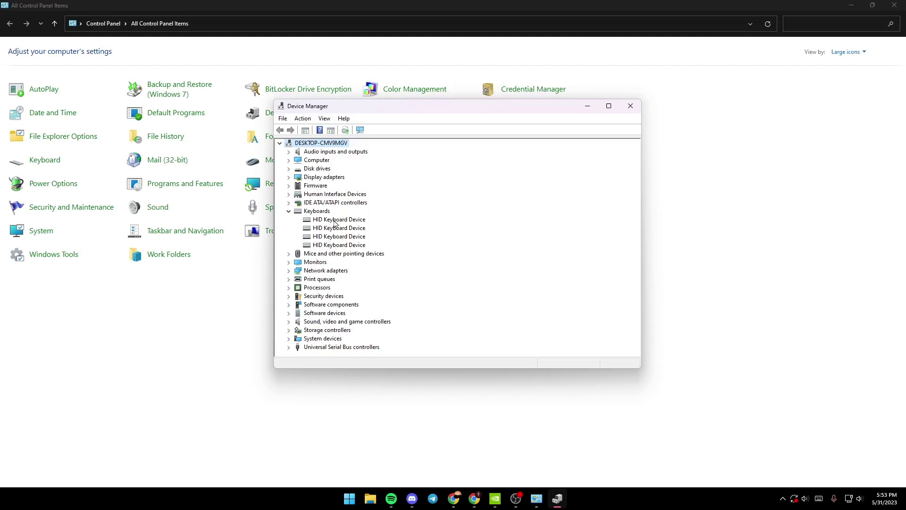
click(334, 221)
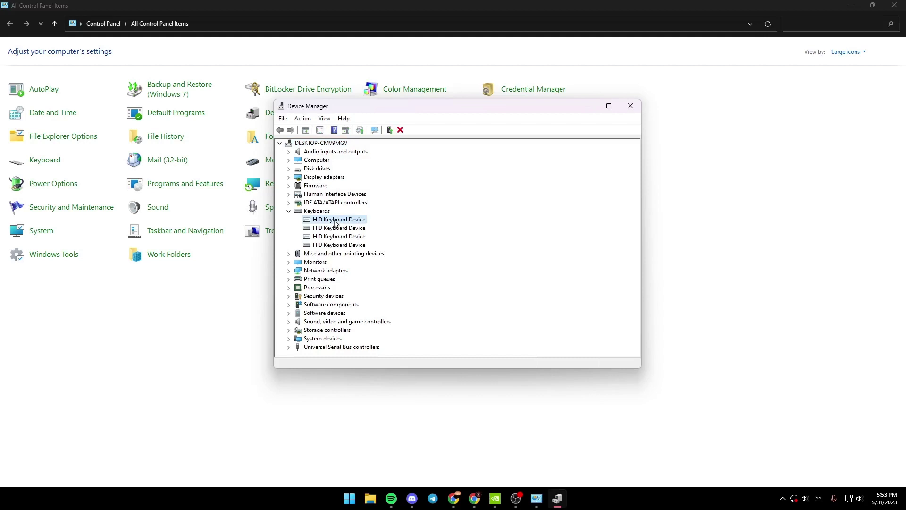
Start Update Driver from the Driver tab of the HID Keyboard Device's properties
right_click(335, 222)
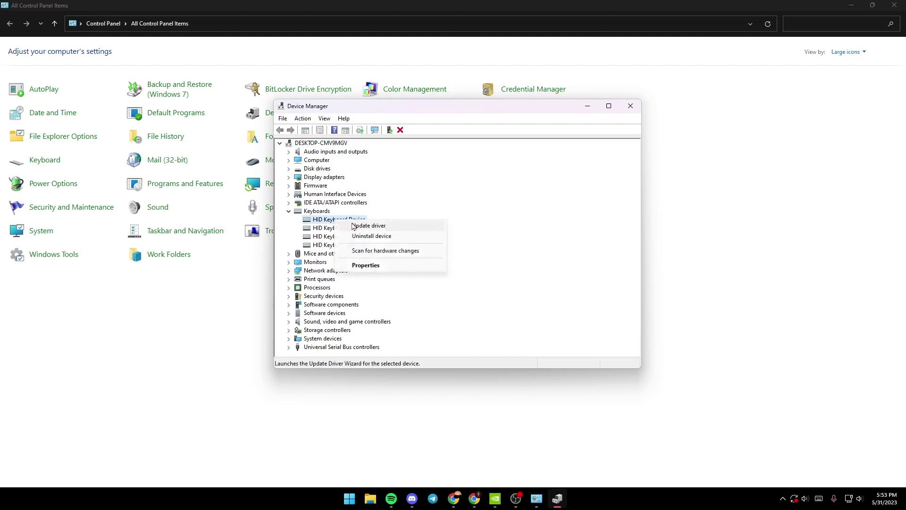
click(363, 266)
mouse_move(469, 136)
mouse_down()
mouse_move(540, 183)
mouse_move(540, 156)
mouse_up()
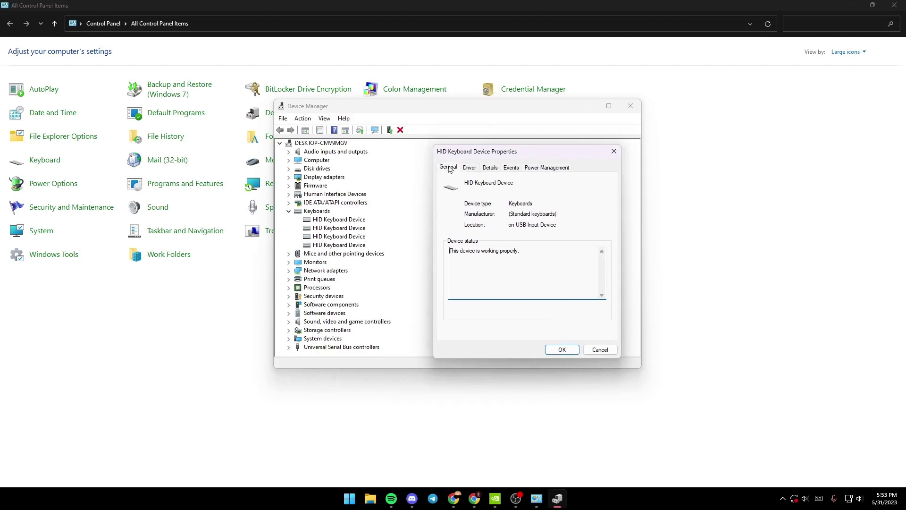
click(470, 170)
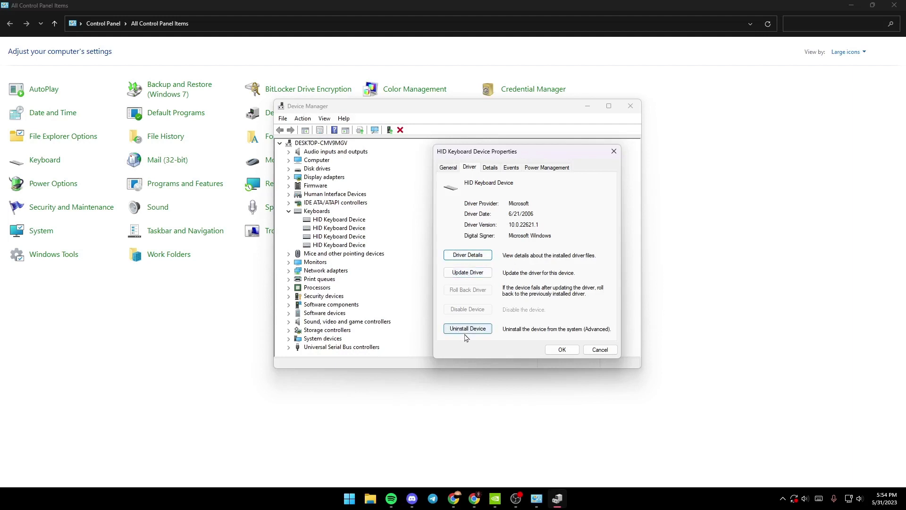
click(467, 274)
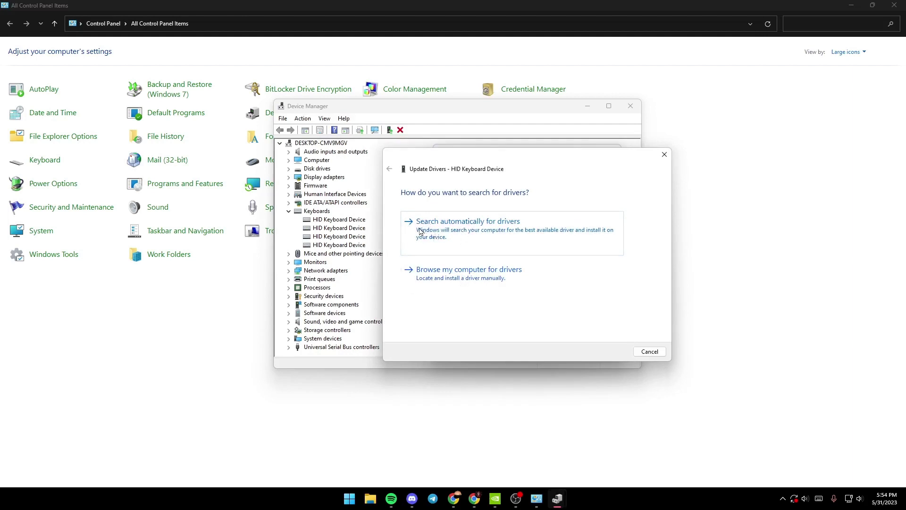
Search automatically for HID keyboard drivers, confirming the best driver is already installed
drag(546, 164, 451, 216)
click(457, 237)
drag(456, 164, 503, 155)
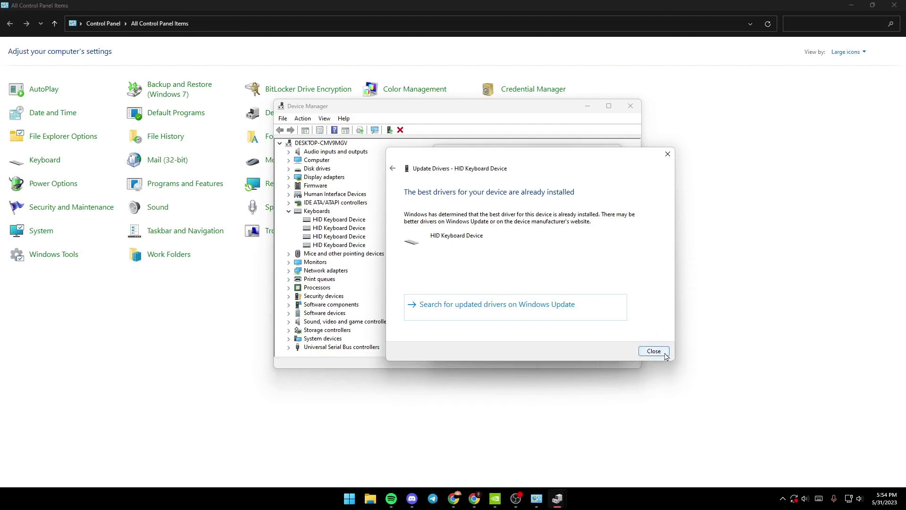
Close the wizard, check the driver version, then close Properties, Device Manager and Control Panel
click(654, 351)
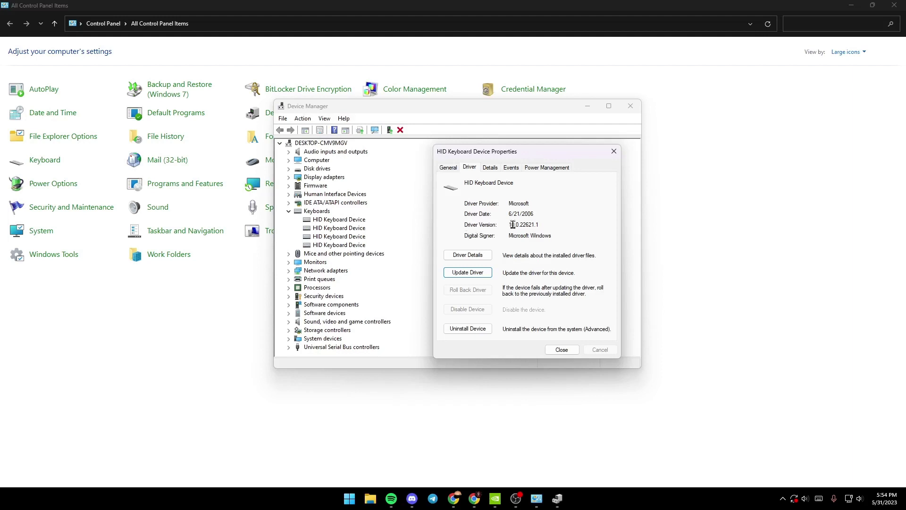
drag(540, 225, 512, 225)
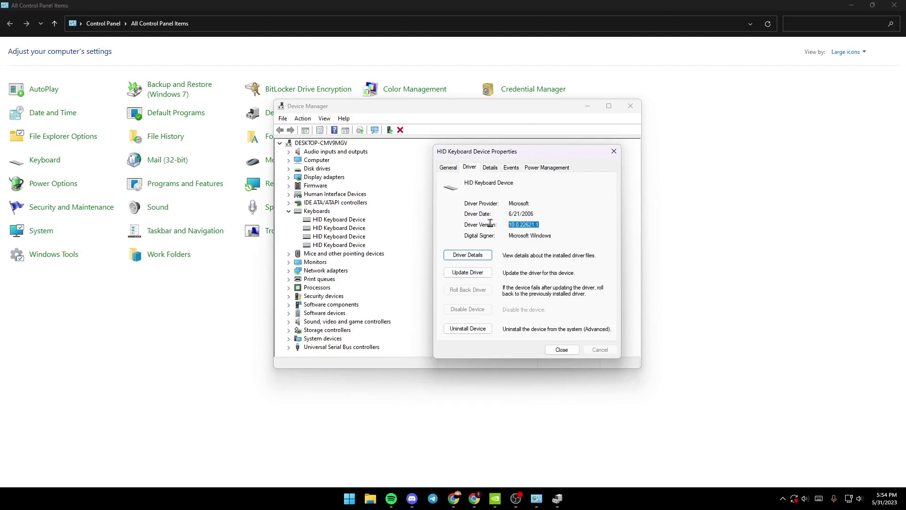
click(531, 224)
click(614, 151)
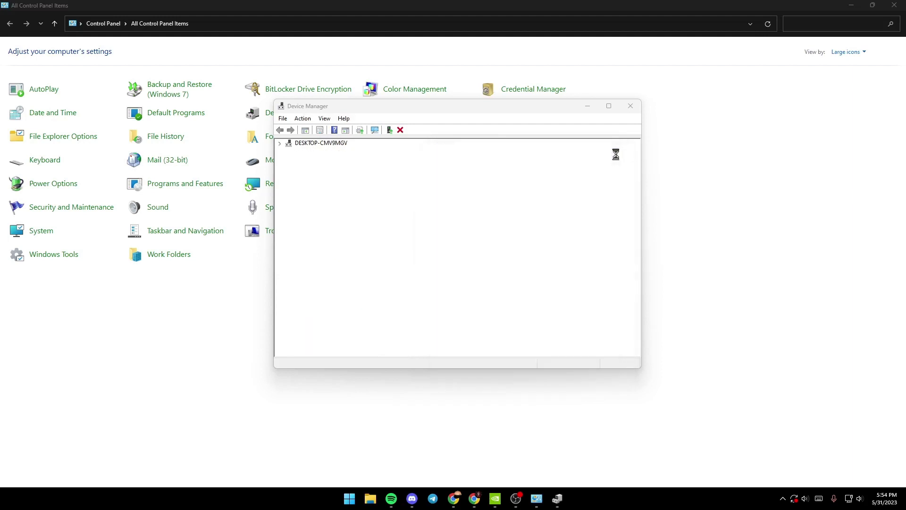
click(630, 106)
click(895, 5)
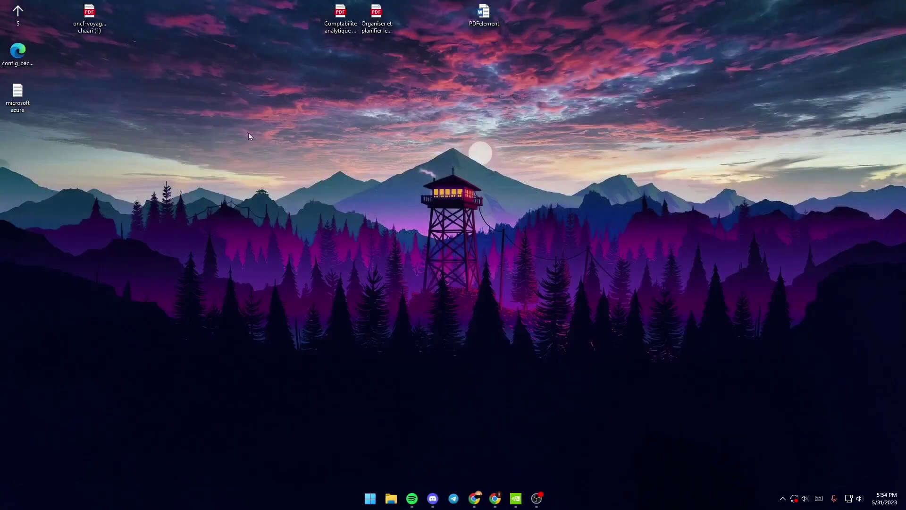